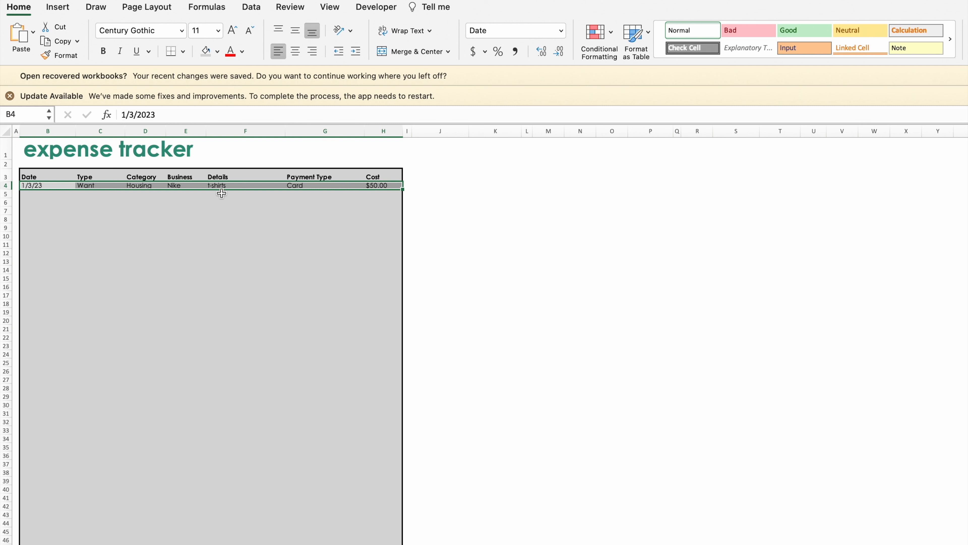
Start a new conditional formatting rule for the expense tracker's entry rows, from B4 down through column H
click(27, 187)
drag(28, 187, 372, 188)
drag(30, 185, 378, 544)
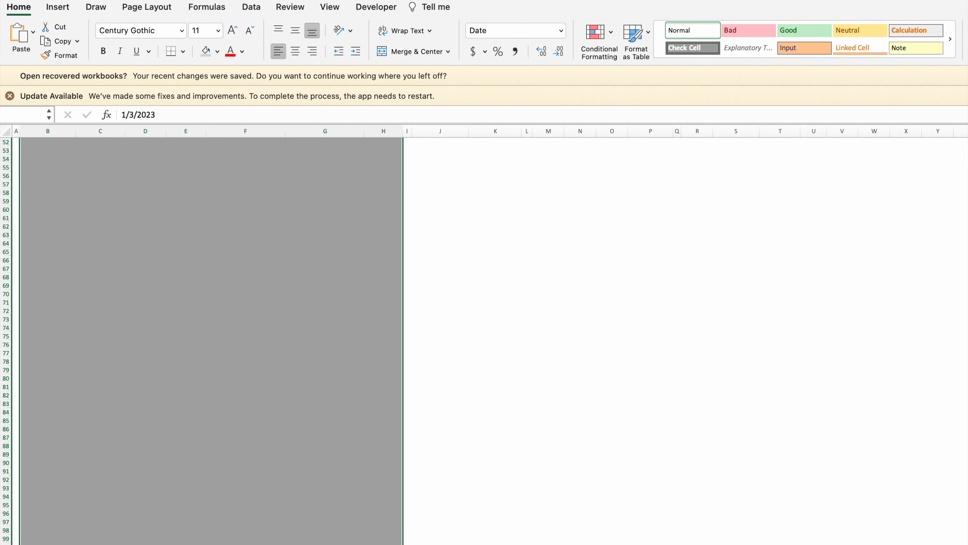
scroll(346, 521, down, 4)
scroll(346, 521, up, 20)
scroll(345, 521, down, 2)
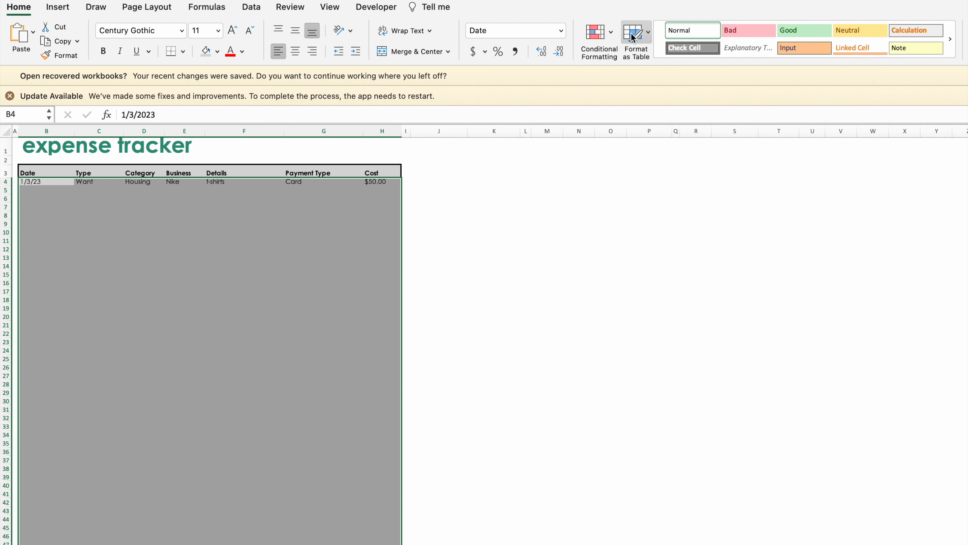
click(601, 37)
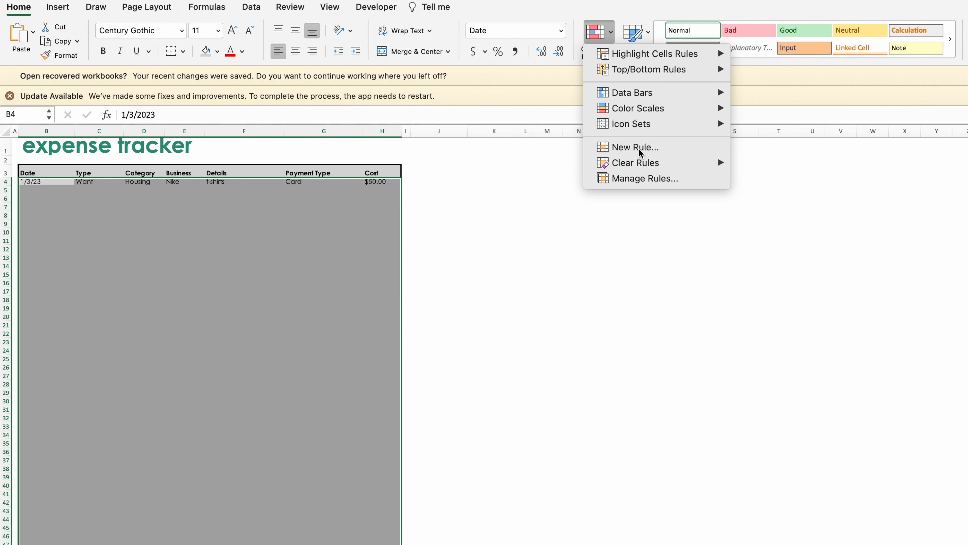
click(641, 150)
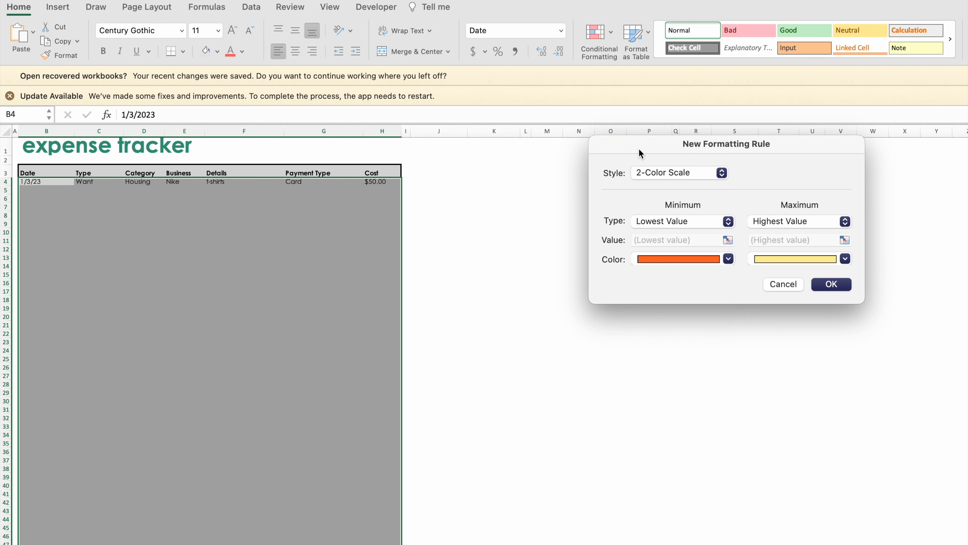
Set the rule to the Classic style with the type "Format only cells that contain"
click(671, 173)
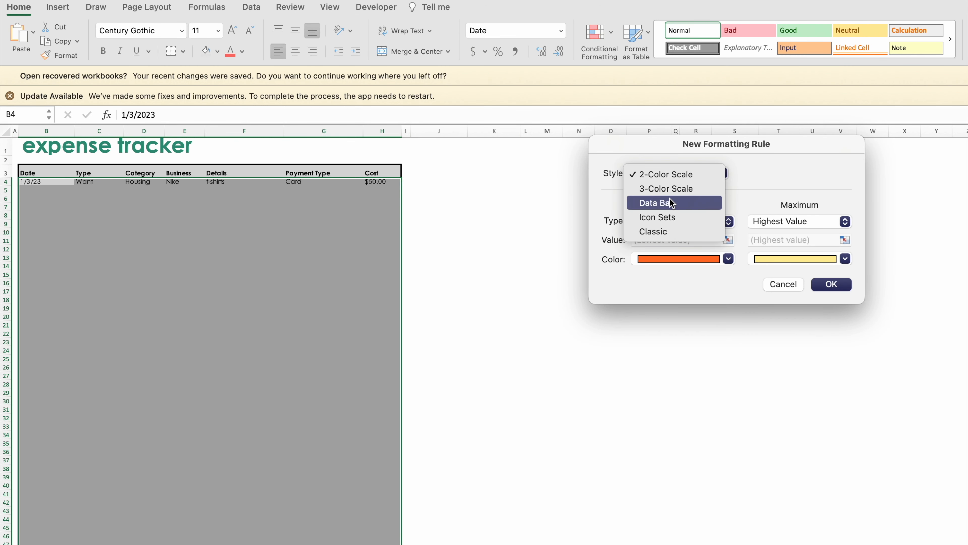
click(693, 234)
click(678, 209)
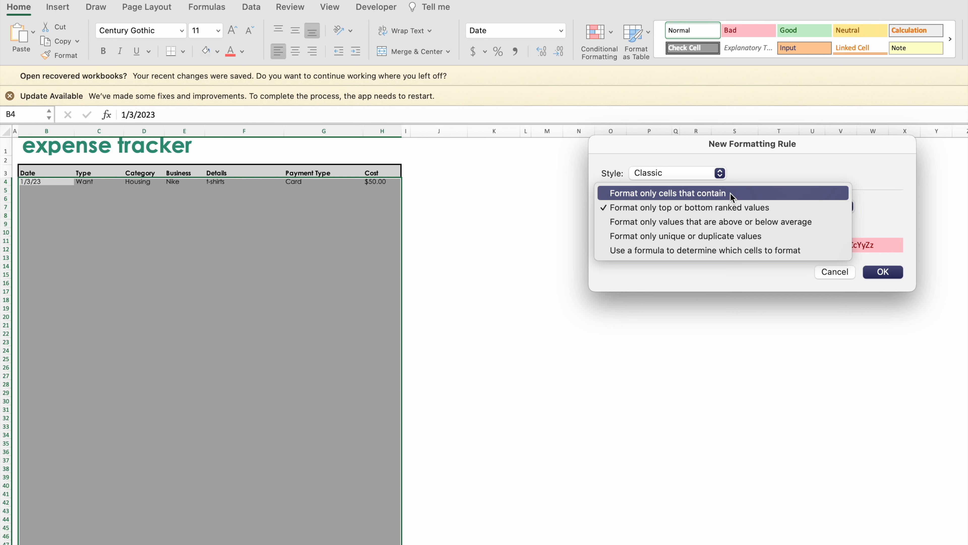
click(748, 194)
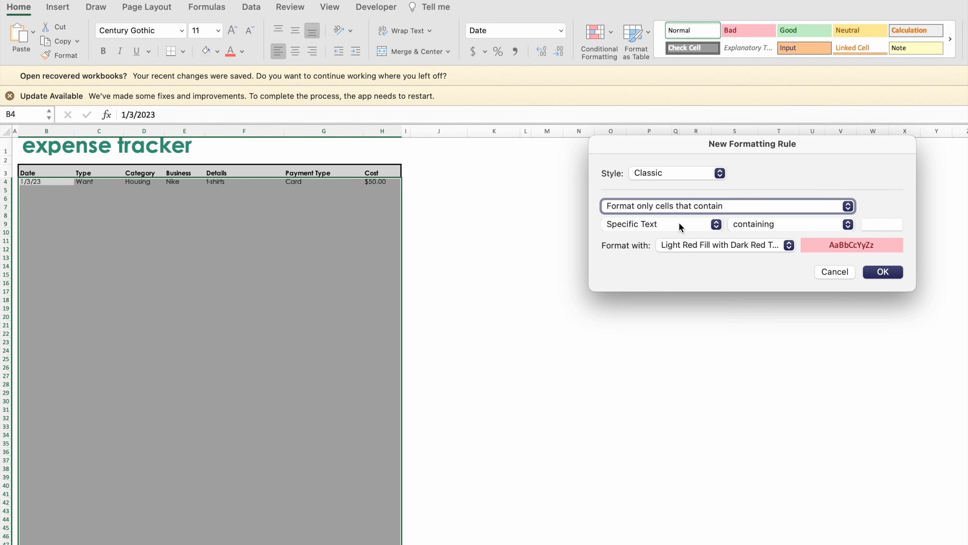
Set the rule's condition to No Blanks
click(666, 224)
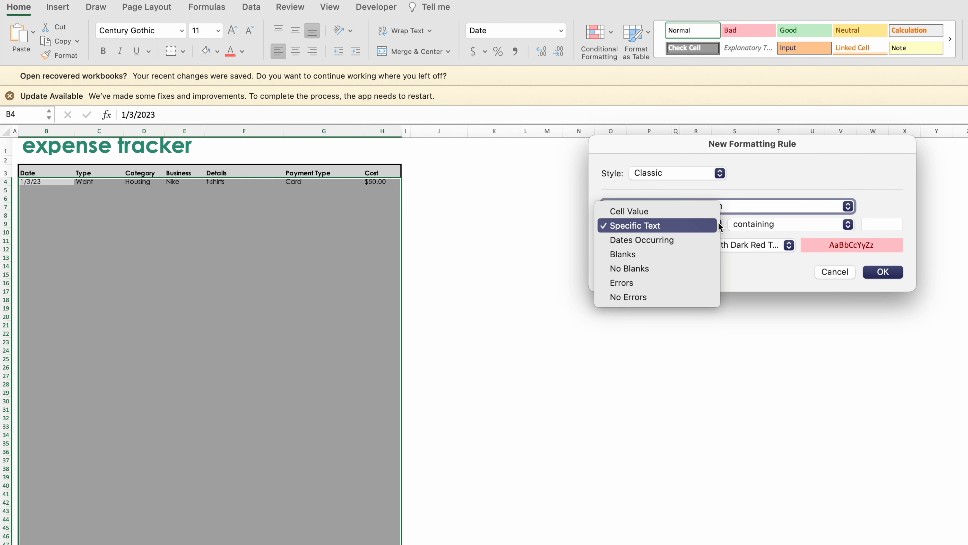
click(790, 225)
click(790, 223)
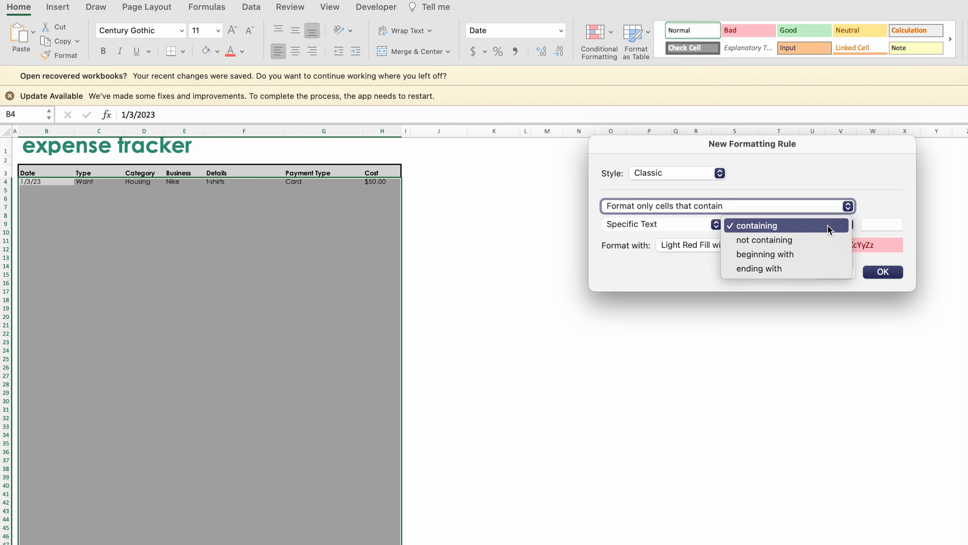
click(876, 225)
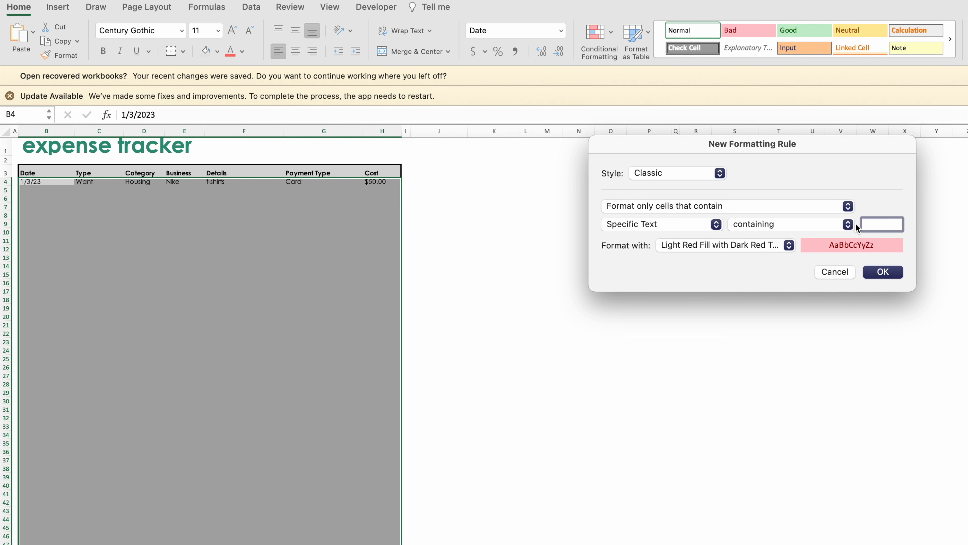
click(703, 228)
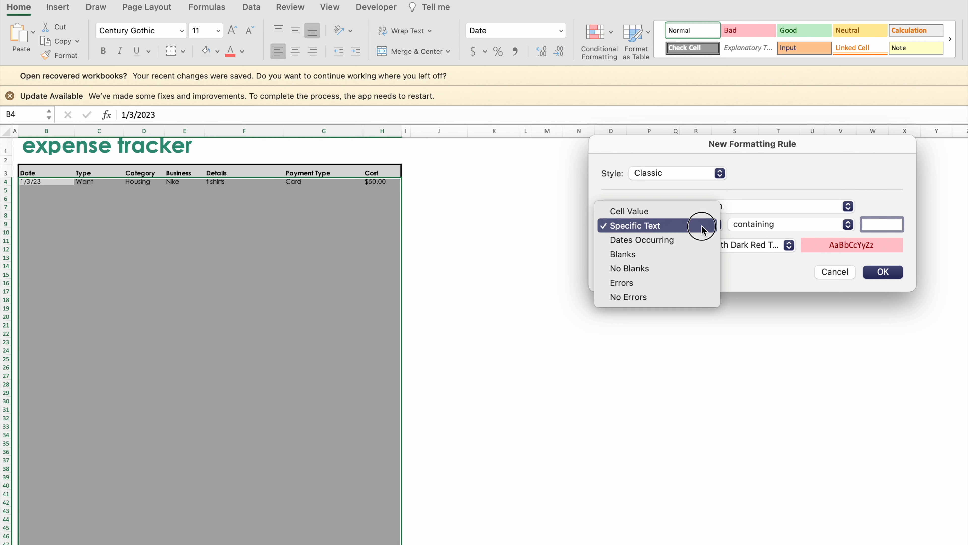
click(667, 269)
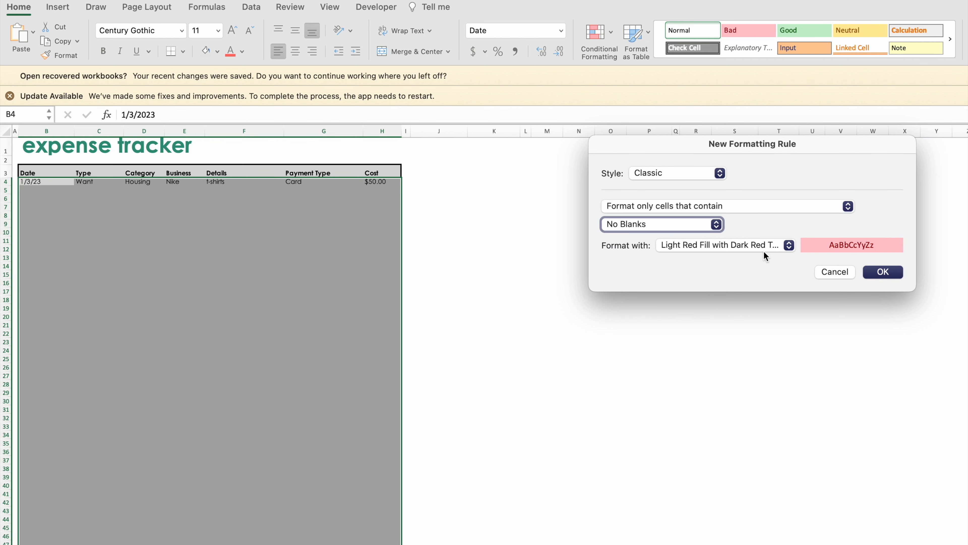
Choose a custom format for the rule and set its font to bold in blue
click(777, 248)
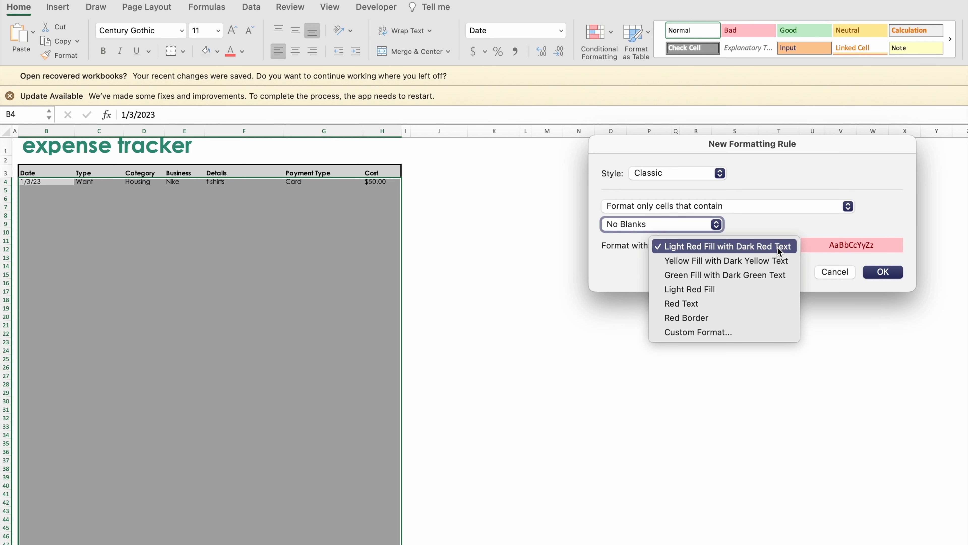
click(703, 333)
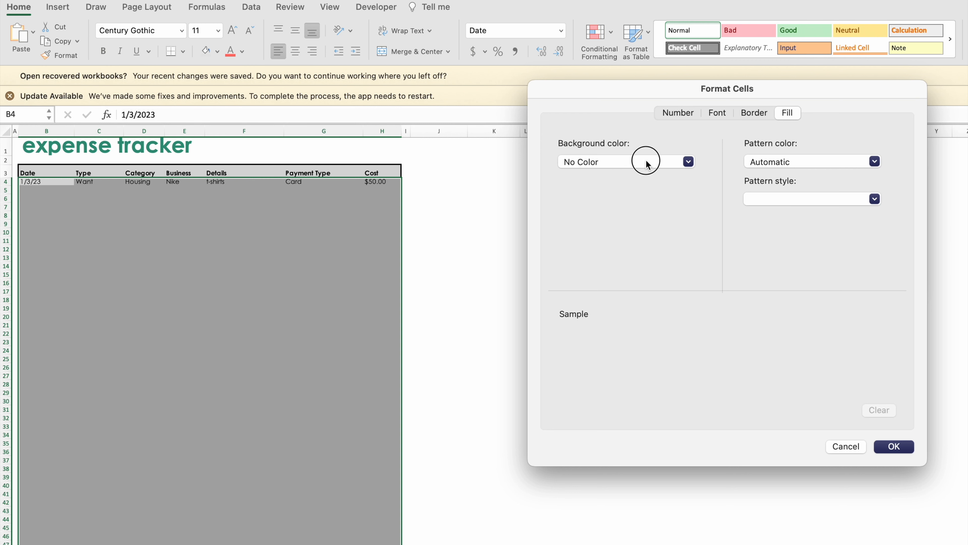
click(646, 164)
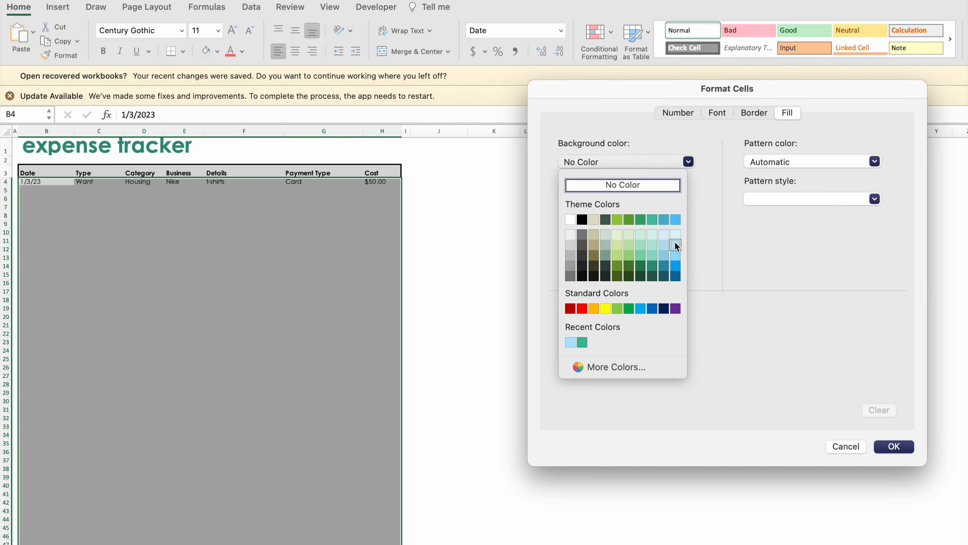
click(697, 137)
click(713, 109)
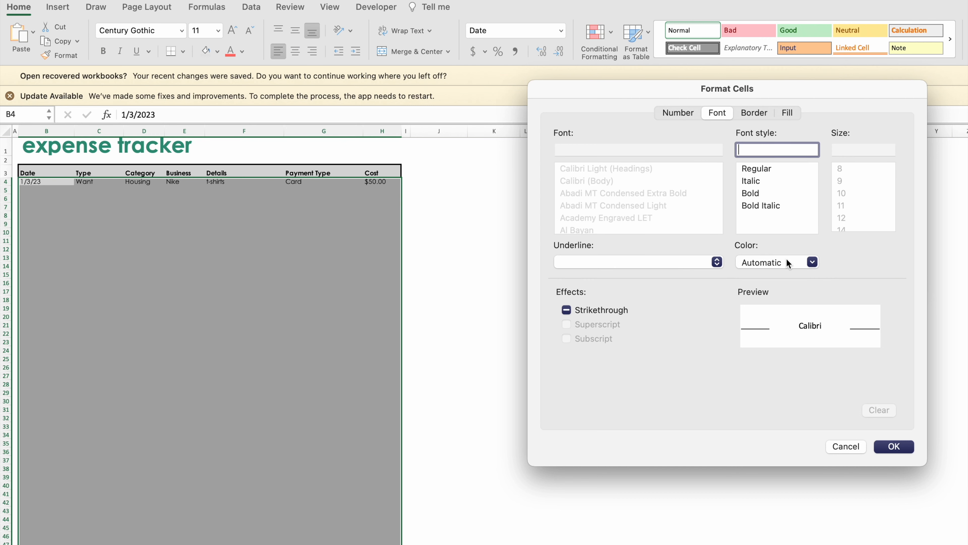
click(786, 262)
click(853, 367)
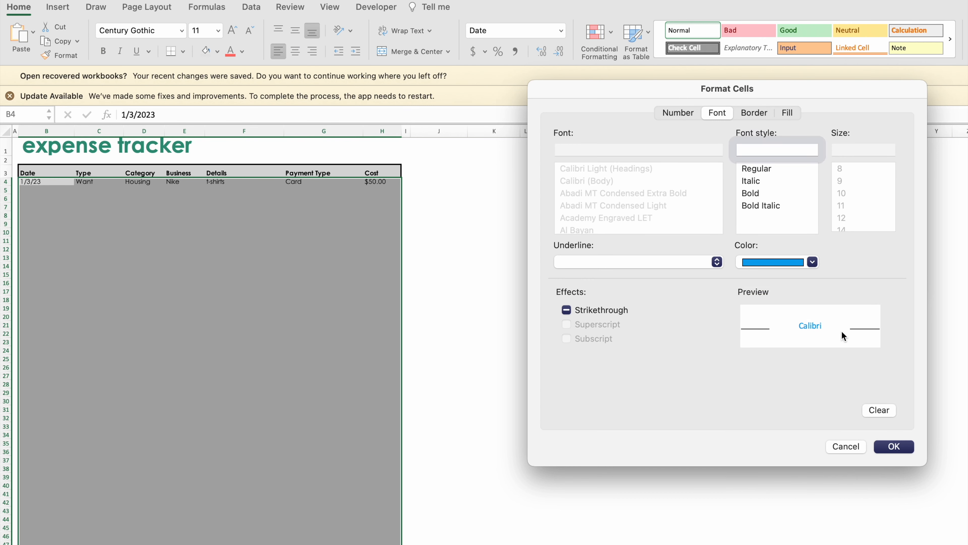
click(748, 195)
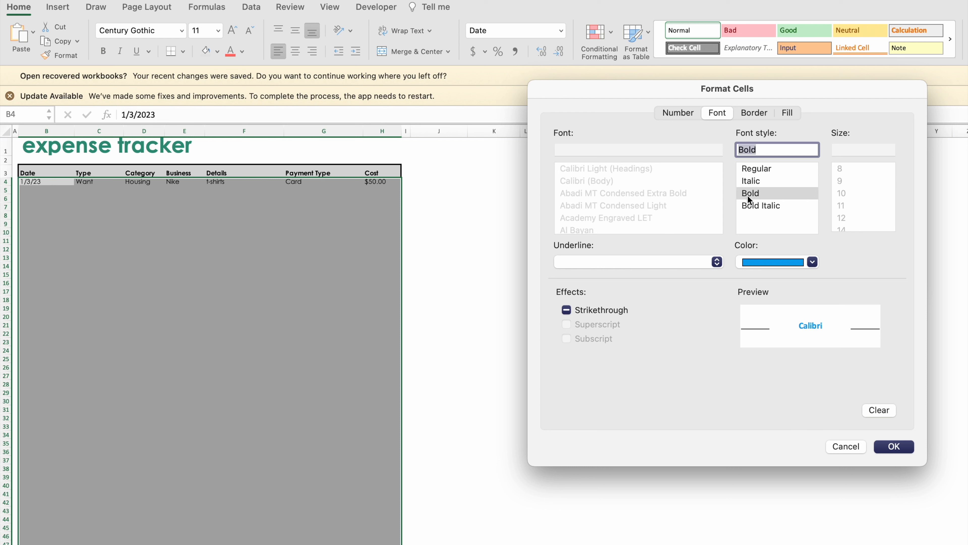
Give the custom format the lightest blue background fill and apply the new rule to the selected rows
click(761, 113)
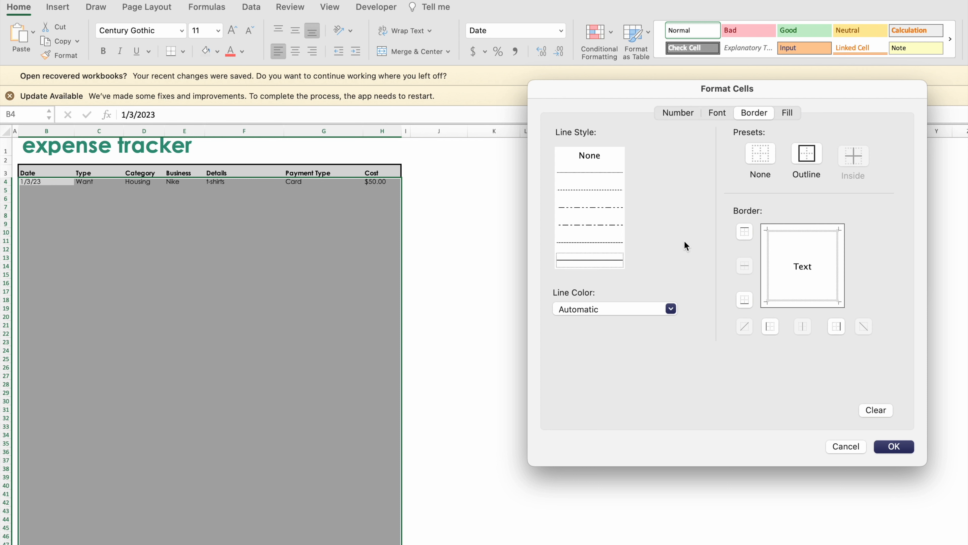
click(789, 112)
click(672, 164)
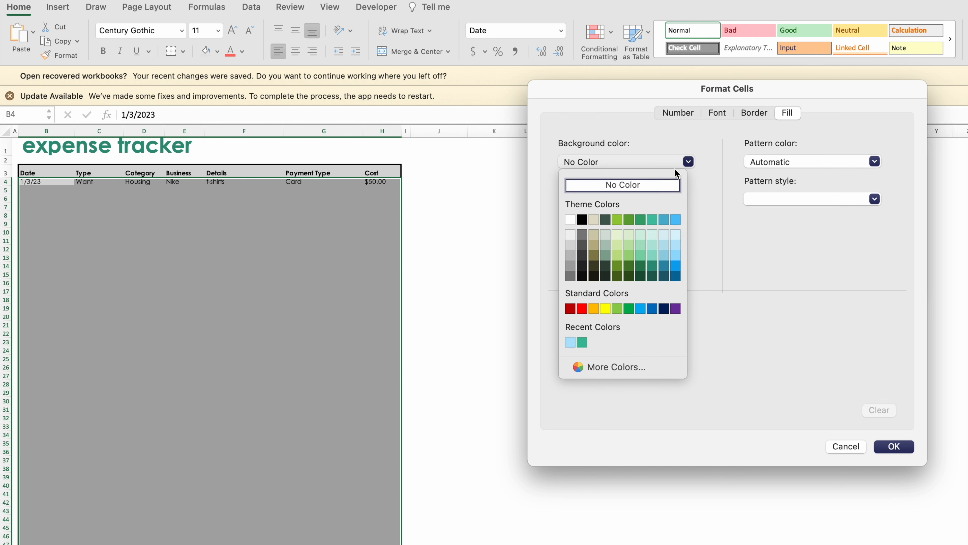
click(675, 235)
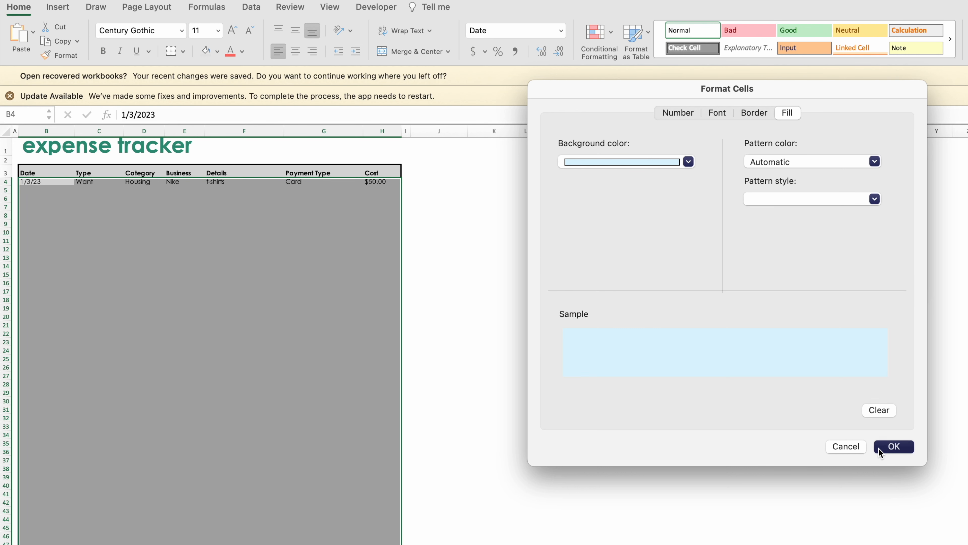
click(881, 447)
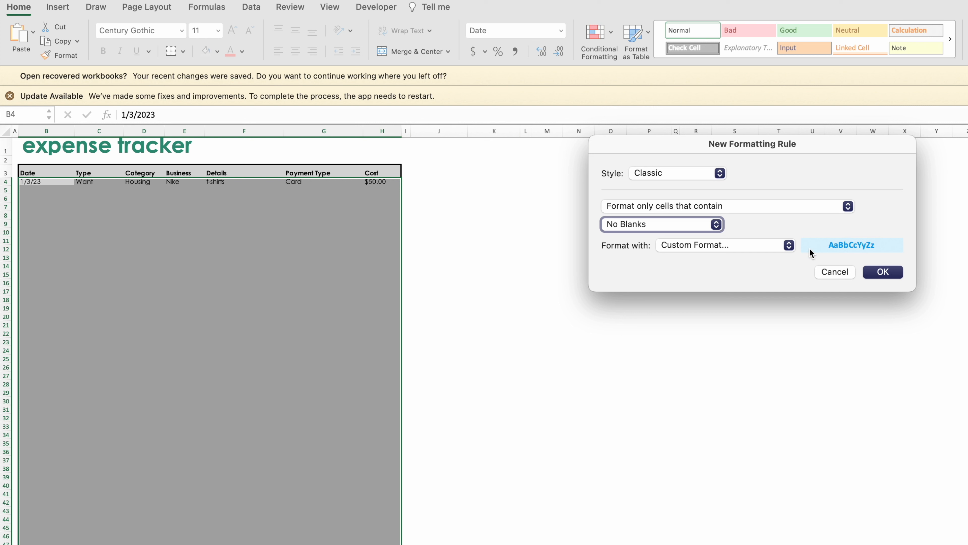
click(898, 273)
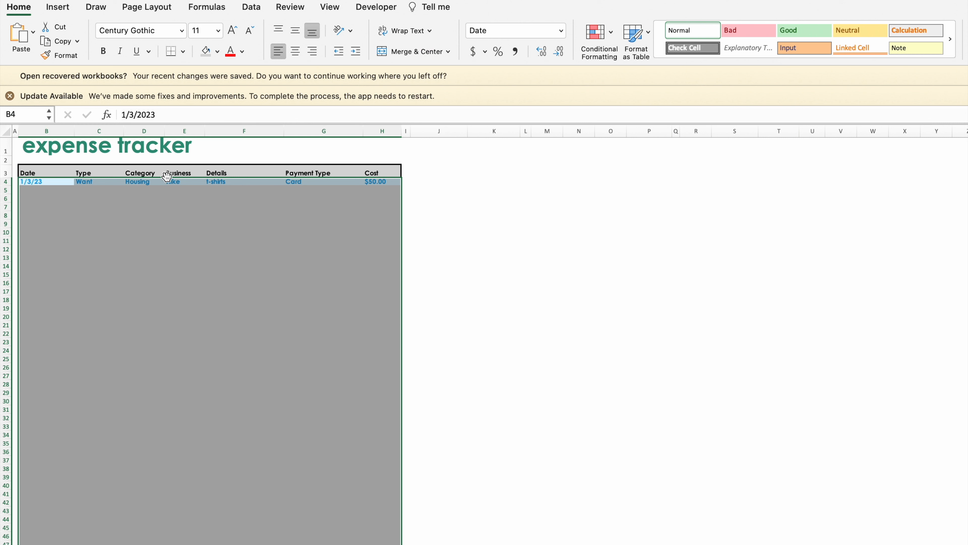
Enter the date 1/3/2023 in cell B5 of the tracker
drag(67, 184, 368, 181)
click(29, 191)
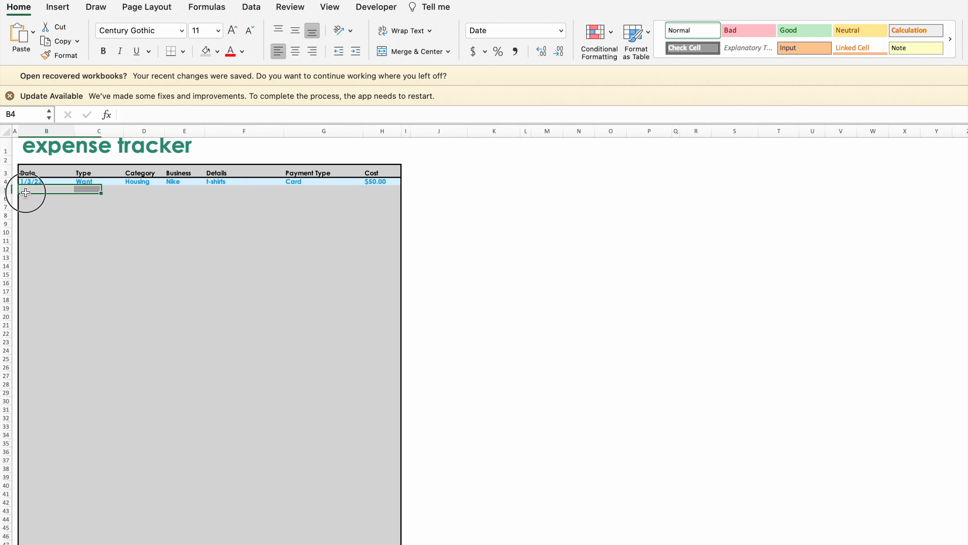
text(1/3)
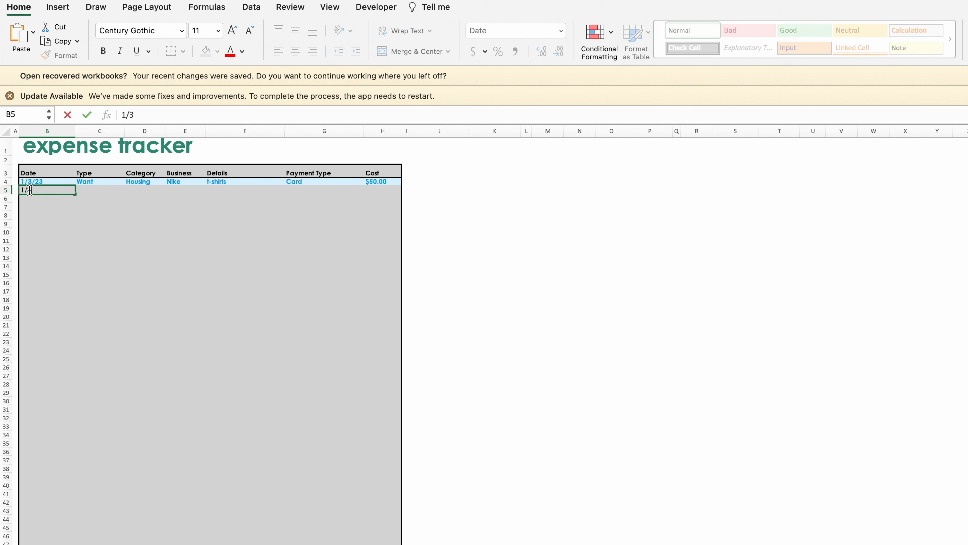
text(/2023)
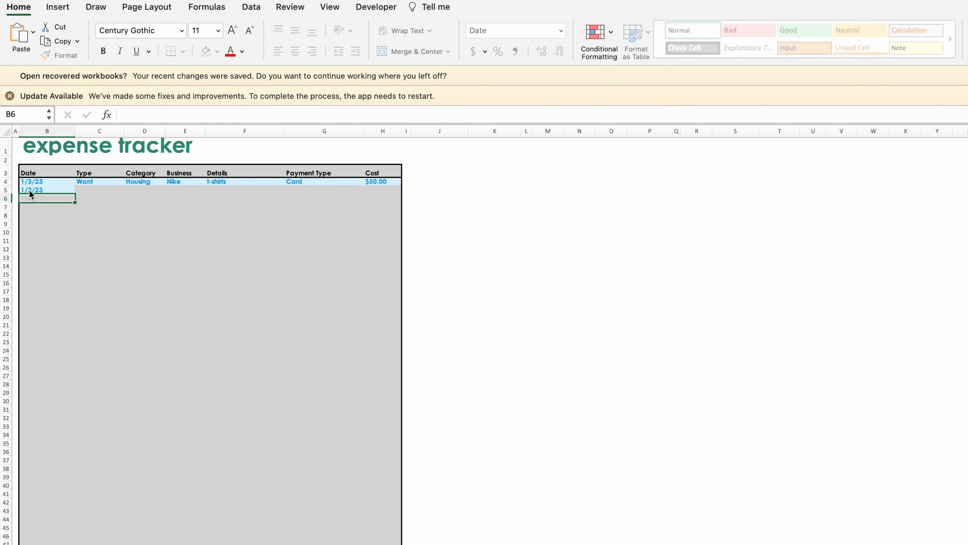
key(Return)
Change the category of the Nike expense in D4 to Essentials
click(147, 182)
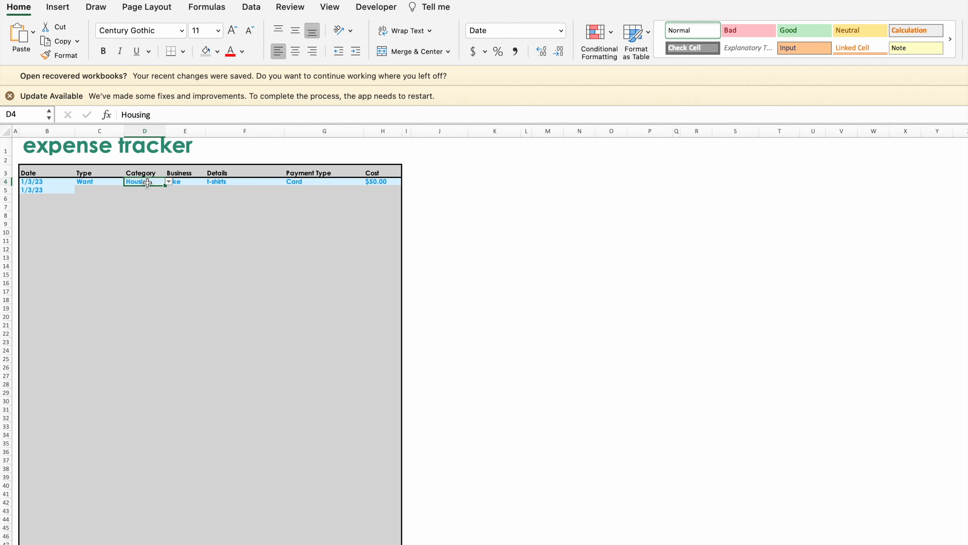
click(169, 182)
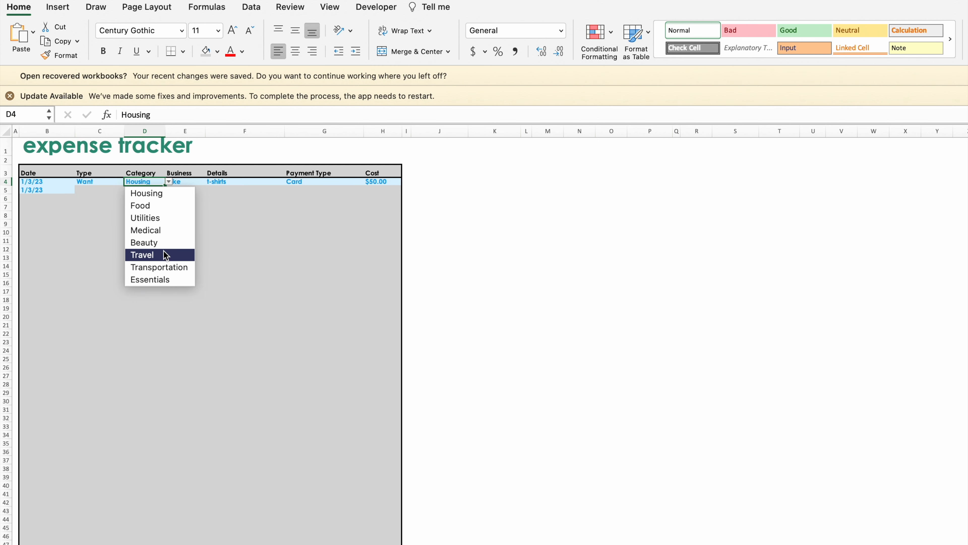
click(153, 280)
Set the second expense's type to Want in C5 and its category to Beauty in D5
click(101, 191)
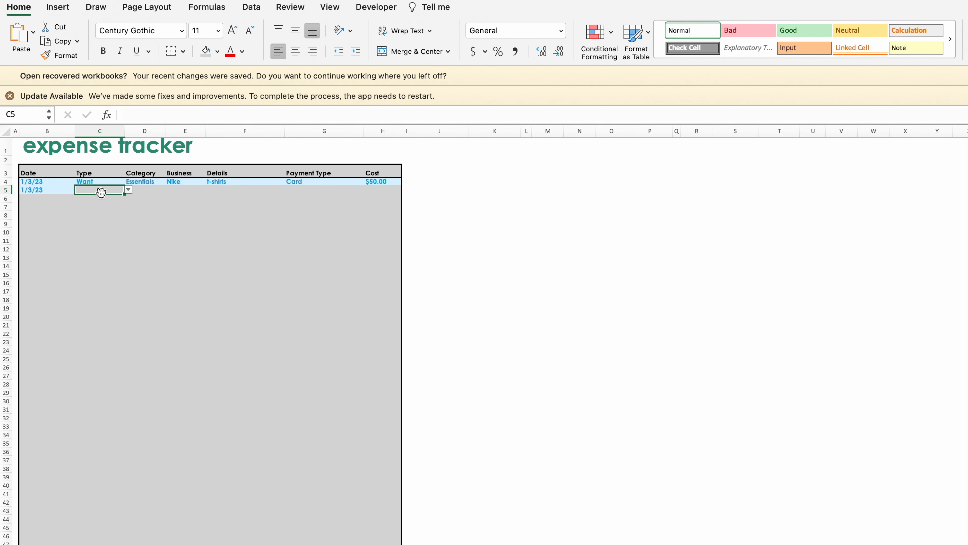
click(128, 190)
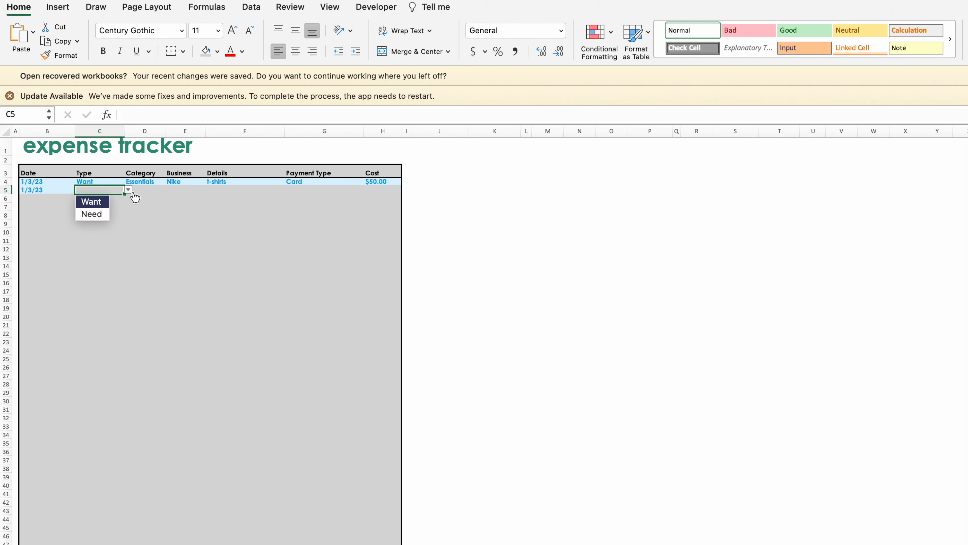
click(101, 205)
click(151, 191)
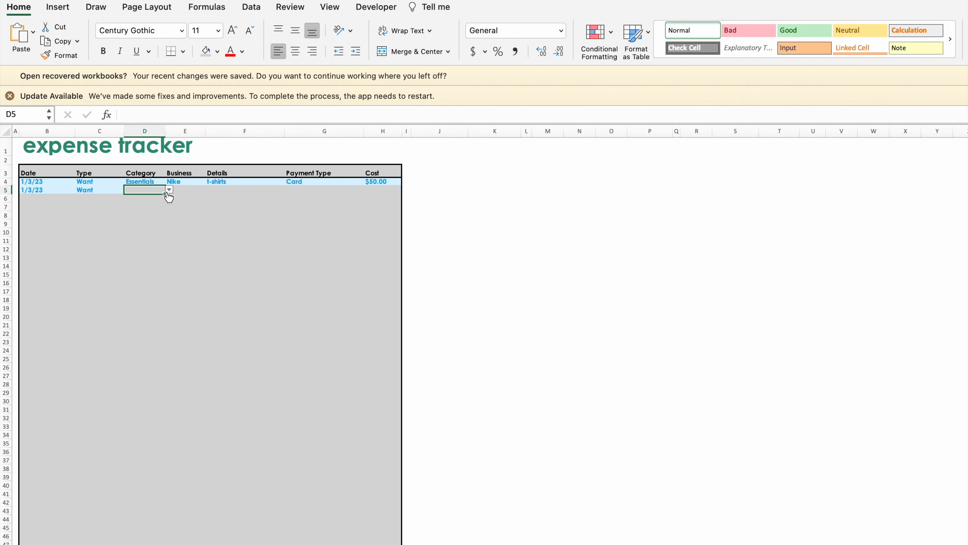
click(169, 189)
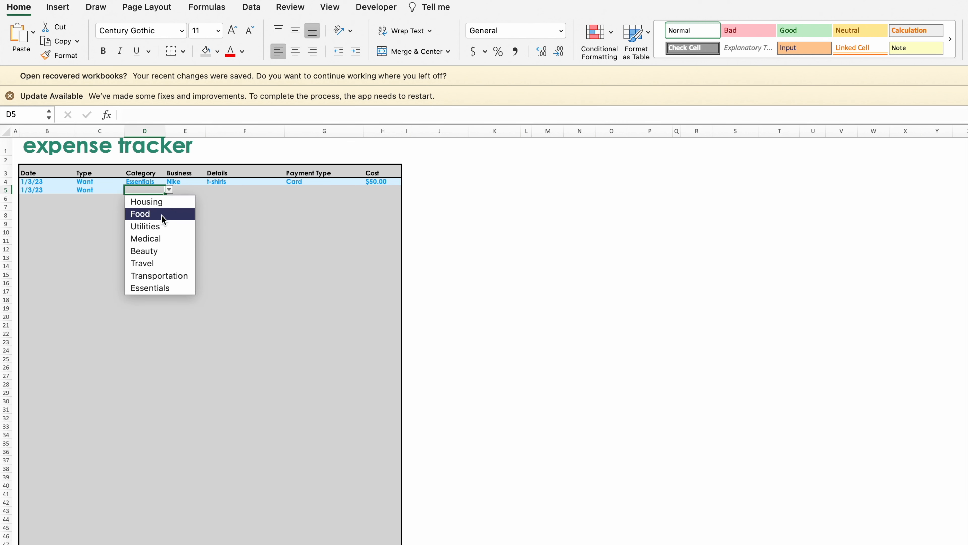
click(157, 250)
Enter Ulta as the second expense's business in E5 and makeup as its details in F5
click(181, 191)
text(Ult)
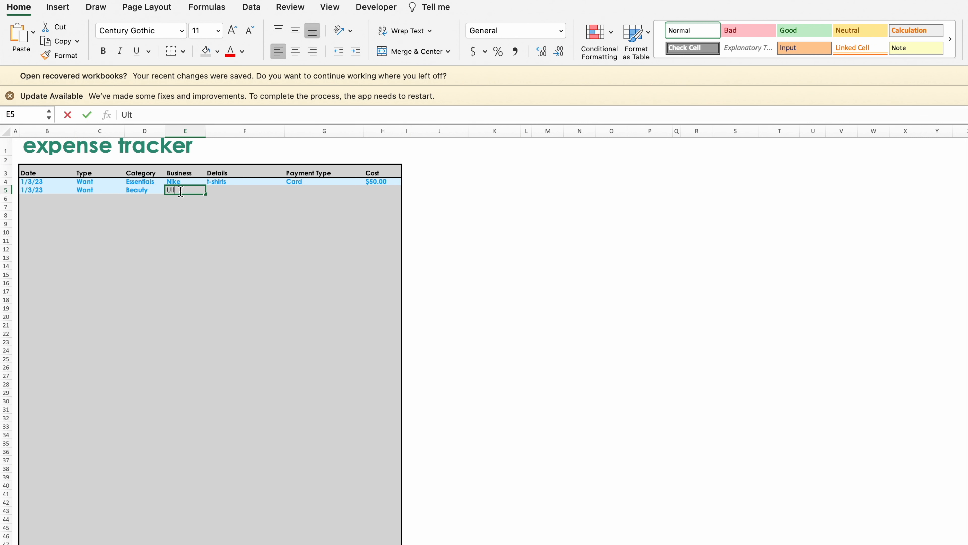
text(a)
key(Tab)
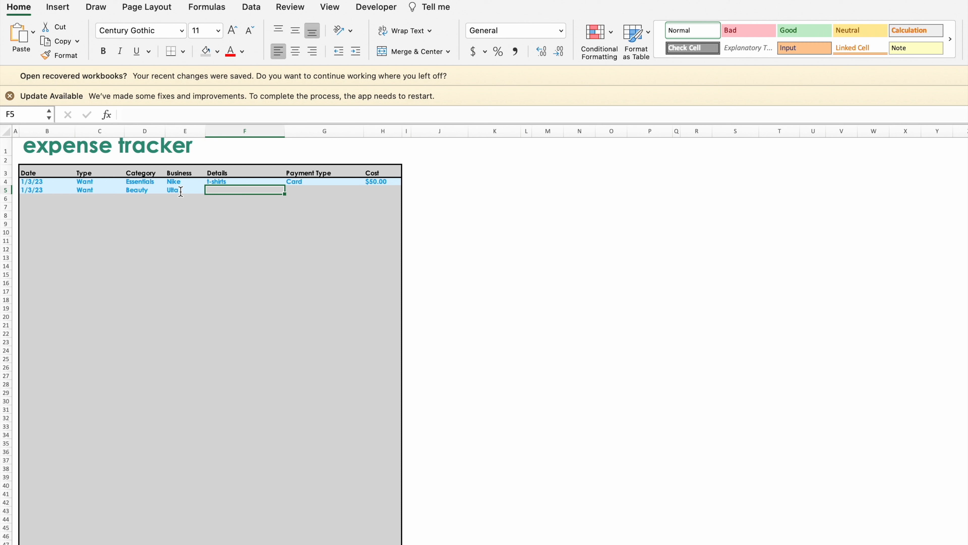
click(189, 190)
click(212, 191)
text(makeup)
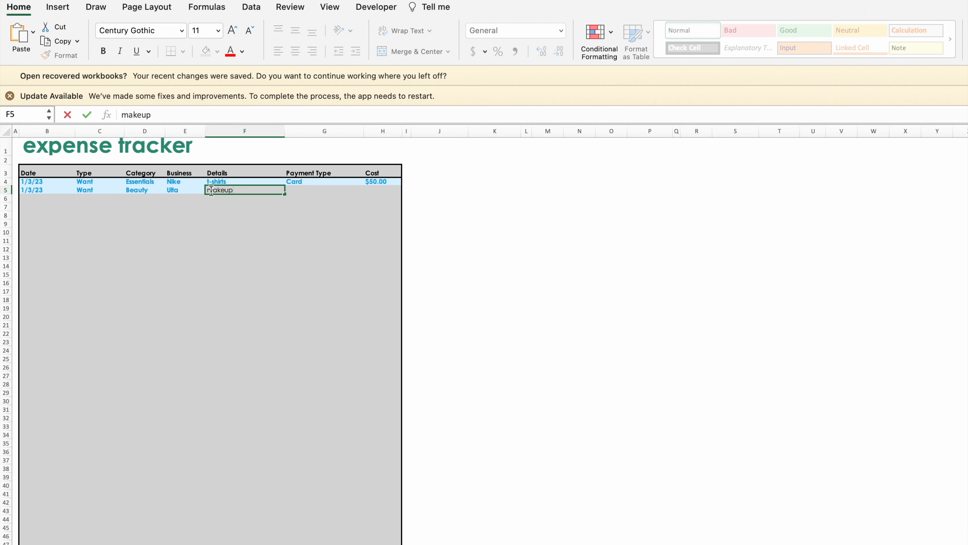
key(Tab)
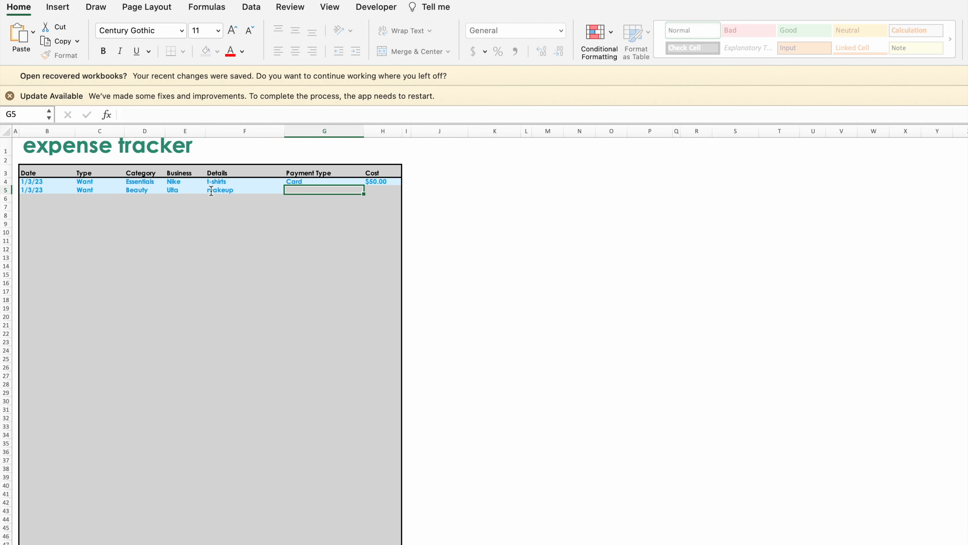
Set the second expense's payment type to Card in G5 and its cost to $10.00 in H5
text(Card)
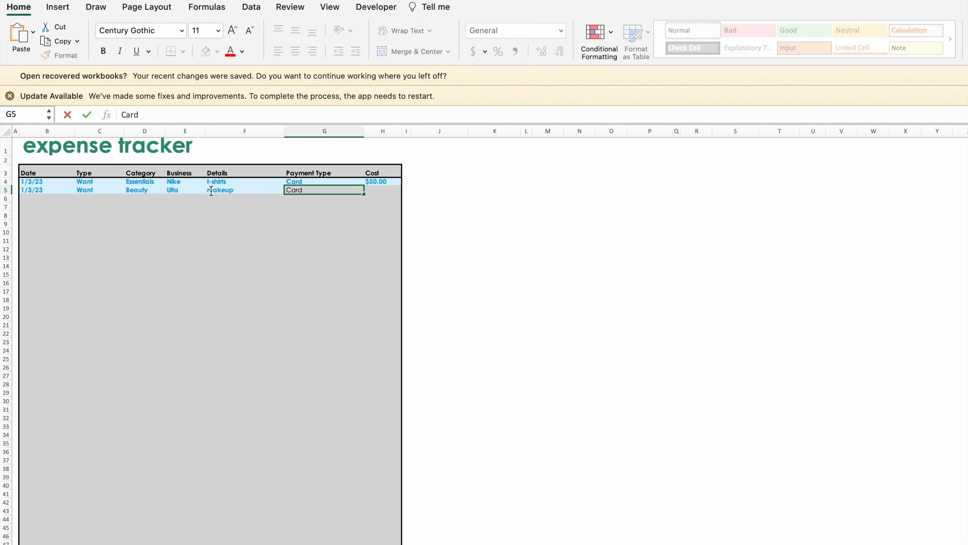
key(Tab)
text($10.00)
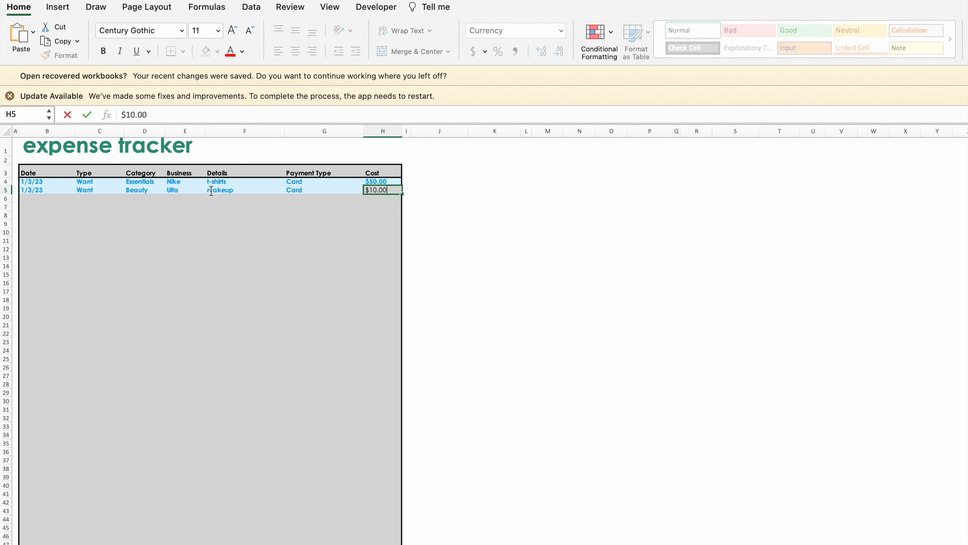
key(Return)
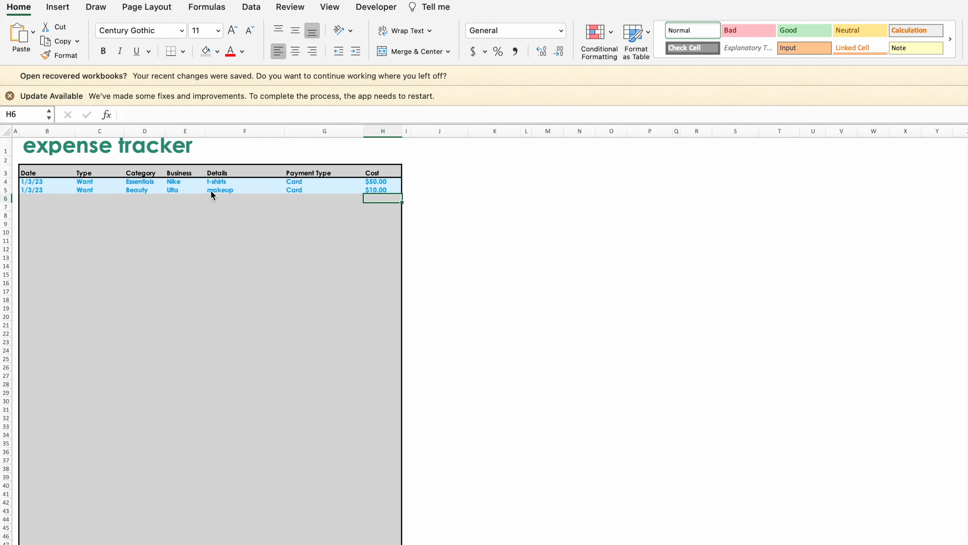
click(31, 191)
drag(32, 192, 375, 191)
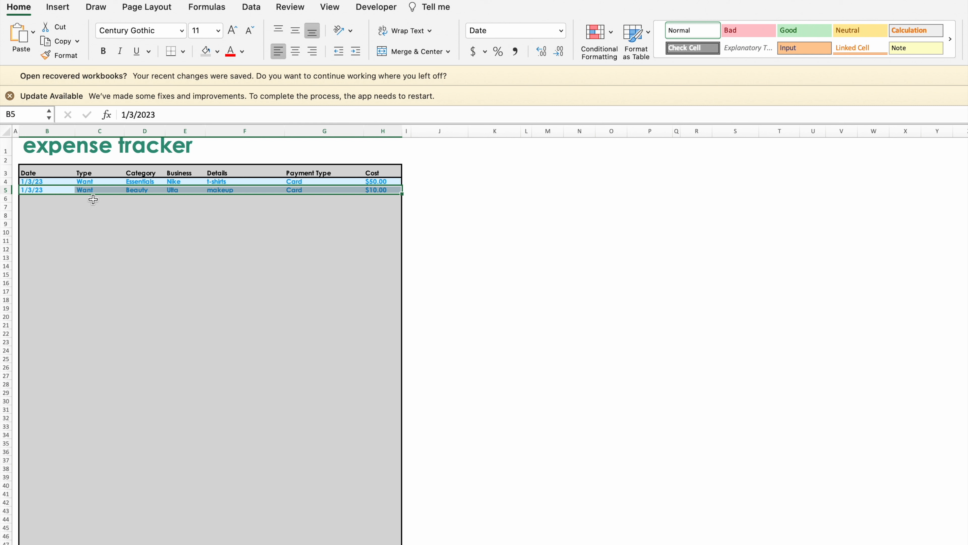
click(105, 206)
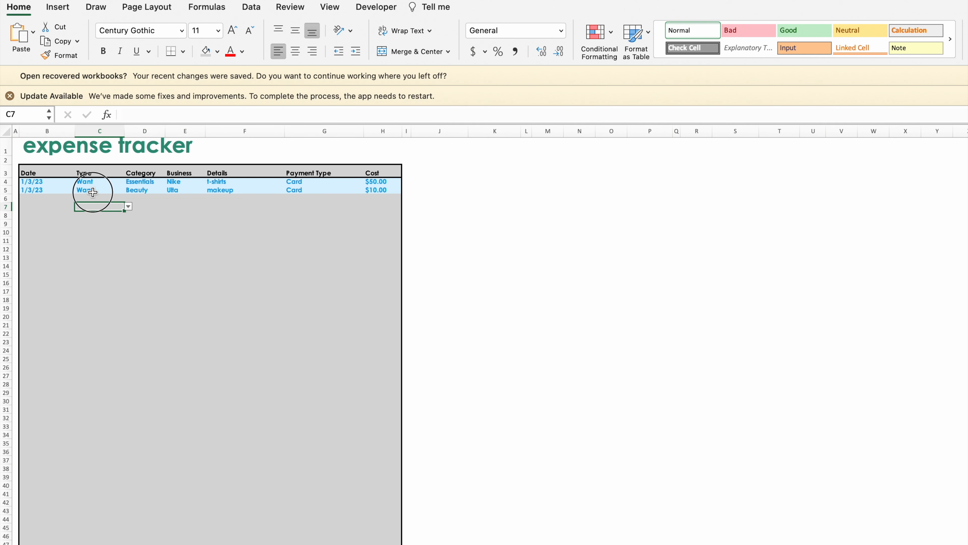
drag(89, 192, 346, 194)
click(214, 208)
click(184, 225)
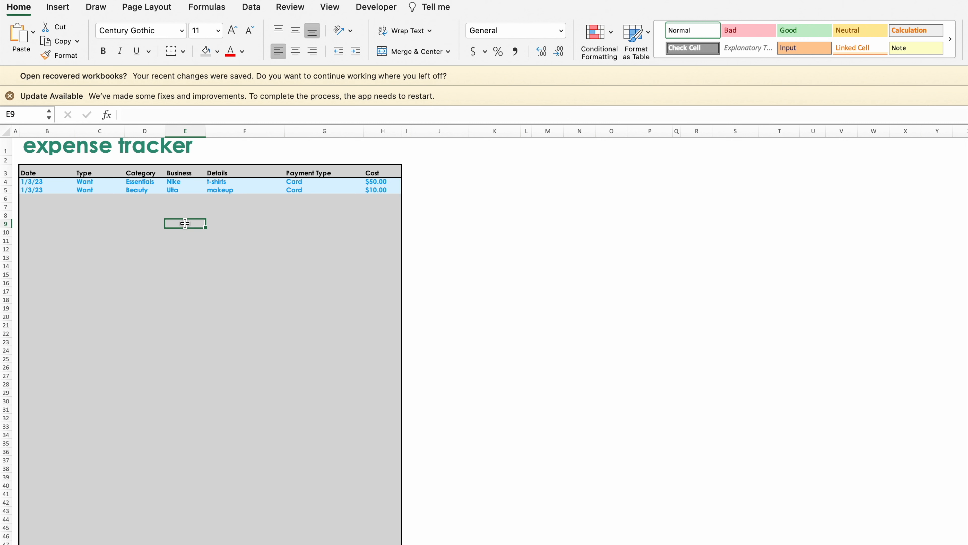
scroll(185, 223, up, 1)
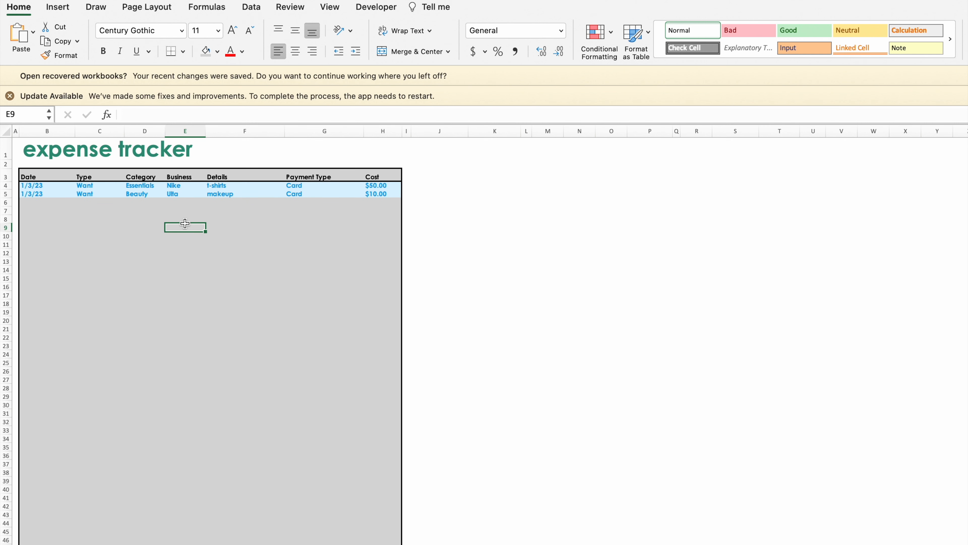